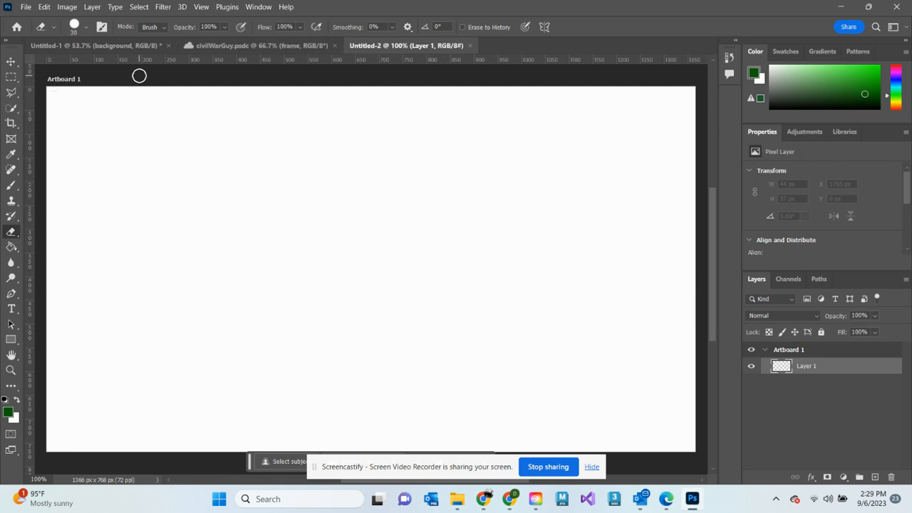
- Place the cliff photo IMG_0017 from the Pictures folder as an embedded image on the artboard
click(26, 7)
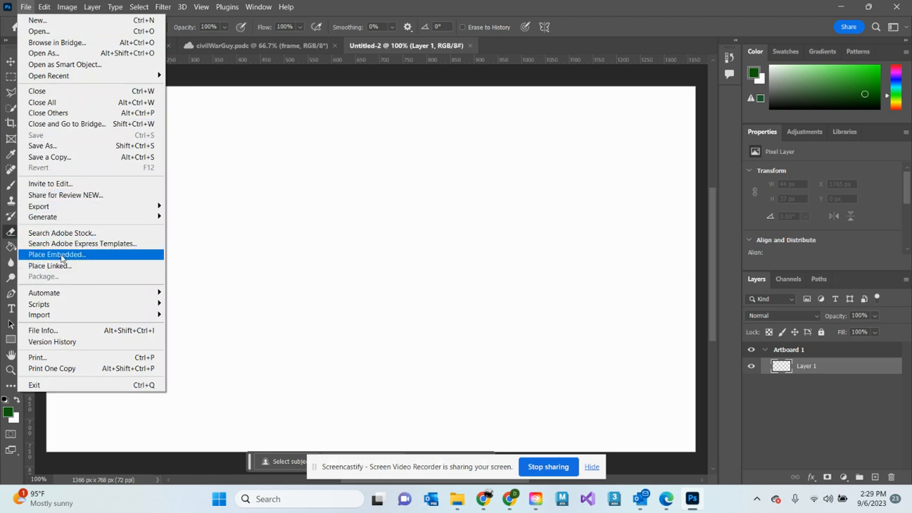
click(62, 258)
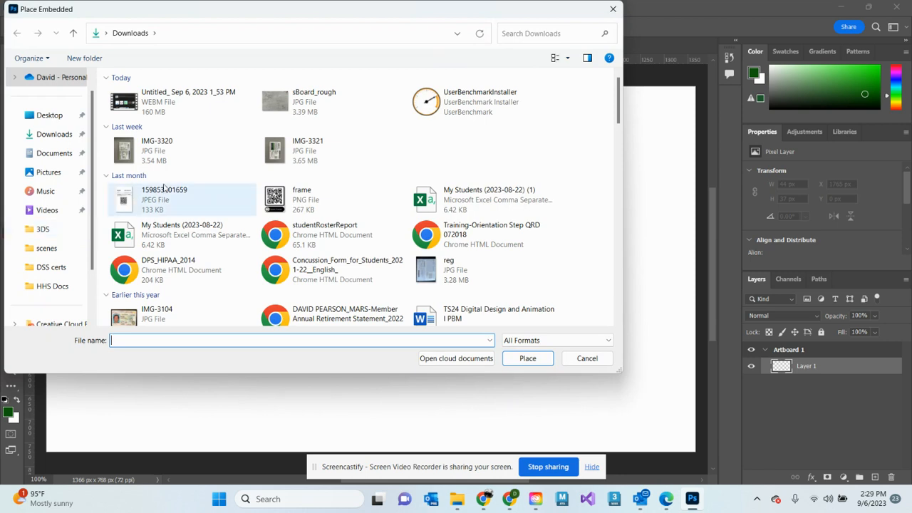
click(58, 174)
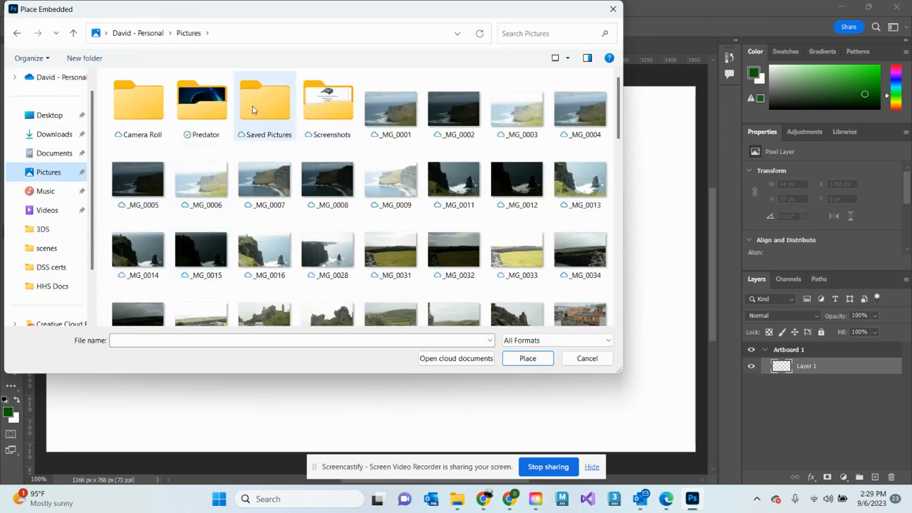
scroll(428, 214, down, 10)
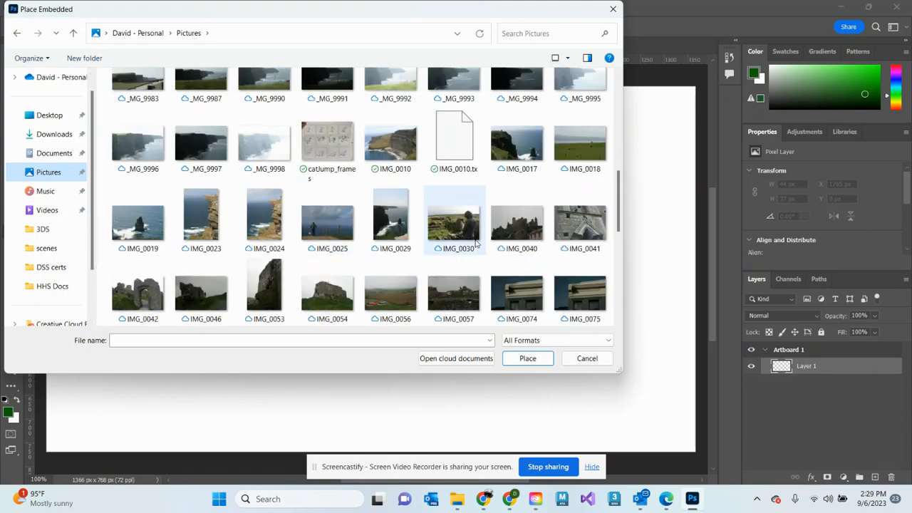
click(508, 145)
click(536, 360)
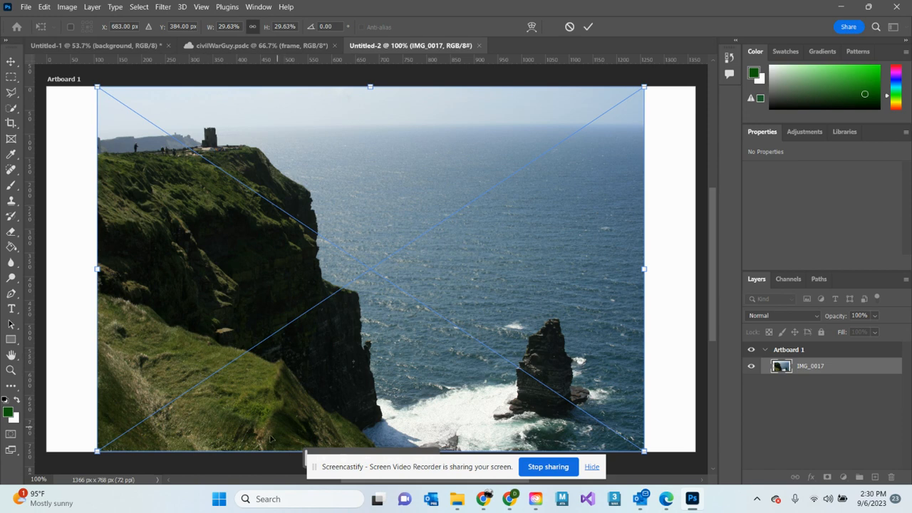
- Scale the placed photo down to about 20.5% and move it near the centre of the artboard
drag(205, 244, 294, 349)
drag(237, 334, 209, 241)
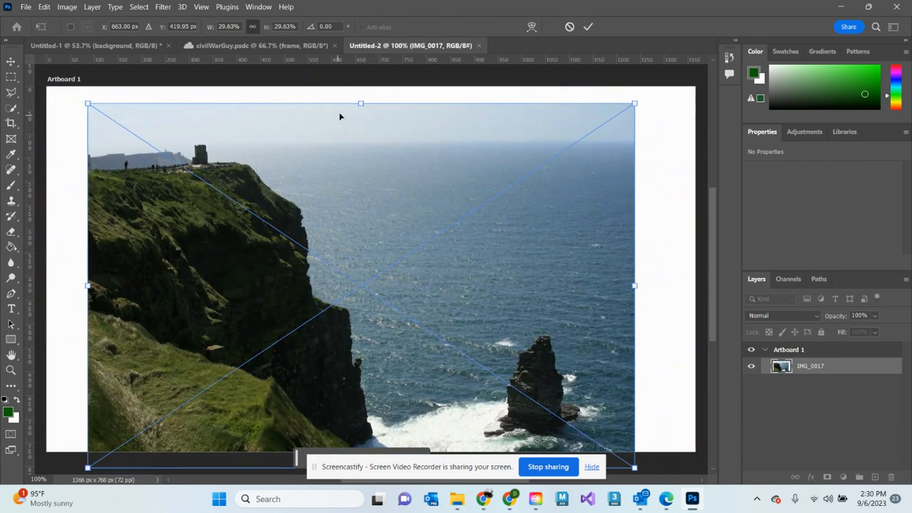
drag(359, 102, 359, 214)
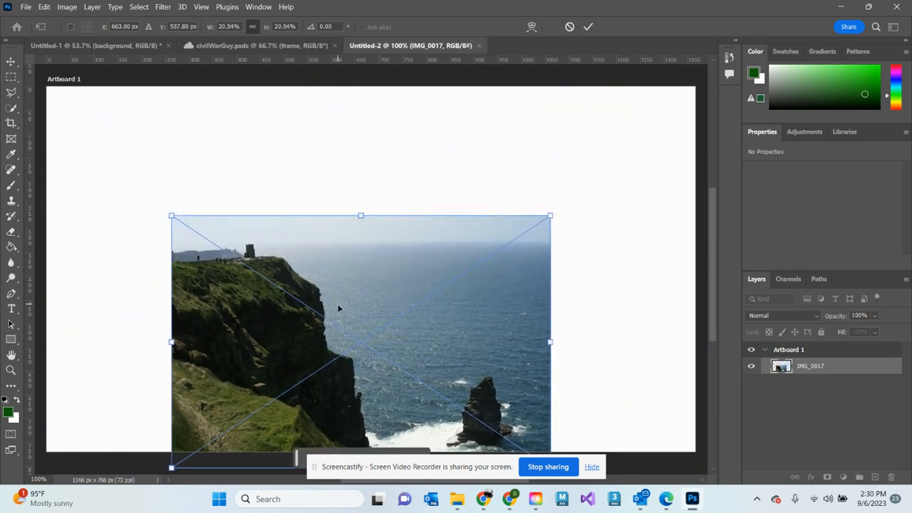
drag(338, 309, 359, 230)
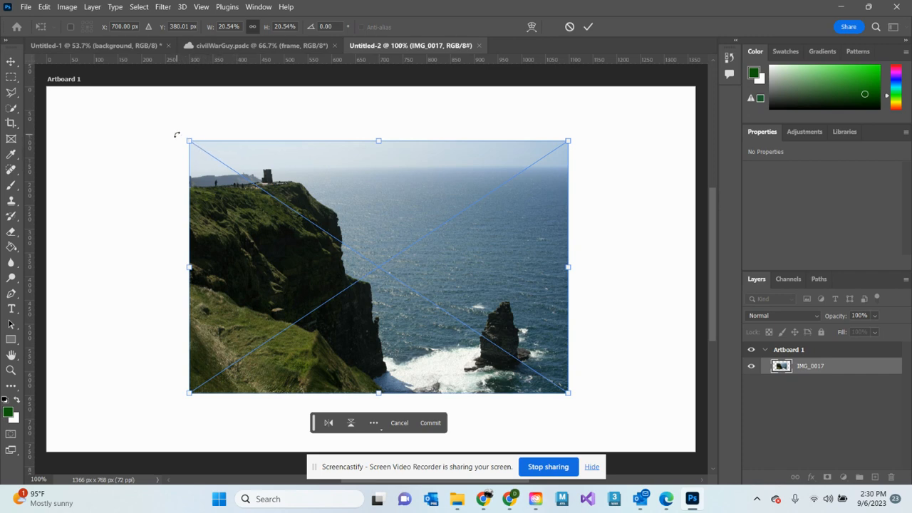
- Enlarge the placed photo to about 21.1%, shift it towards the artboard's left side and commit the placement
drag(177, 135, 222, 161)
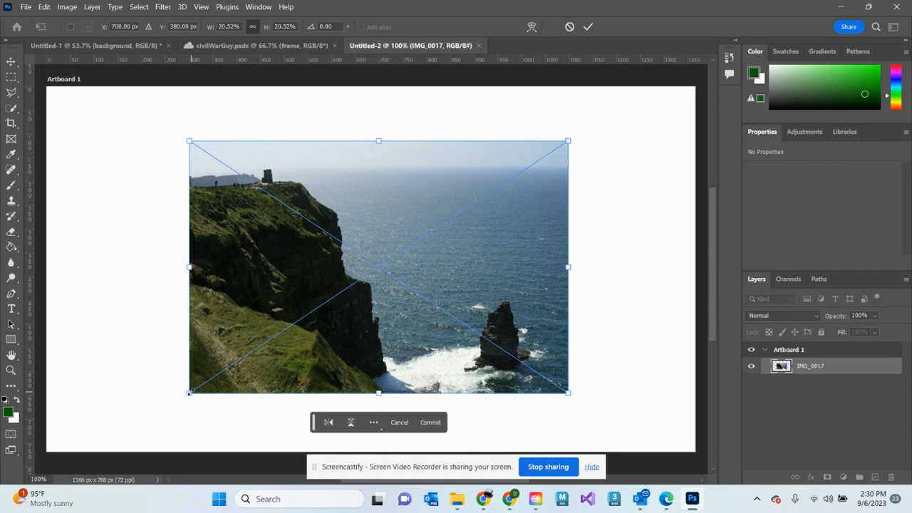
mouse_move(188, 391)
mouse_down()
mouse_move(167, 396)
mouse_move(55, 356)
mouse_move(99, 215)
mouse_move(85, 308)
mouse_move(89, 423)
mouse_move(366, 443)
mouse_move(385, 382)
mouse_move(134, 371)
mouse_move(75, 442)
mouse_move(175, 432)
mouse_move(87, 309)
mouse_move(71, 329)
mouse_move(533, 192)
mouse_move(242, 346)
mouse_move(178, 400)
mouse_up()
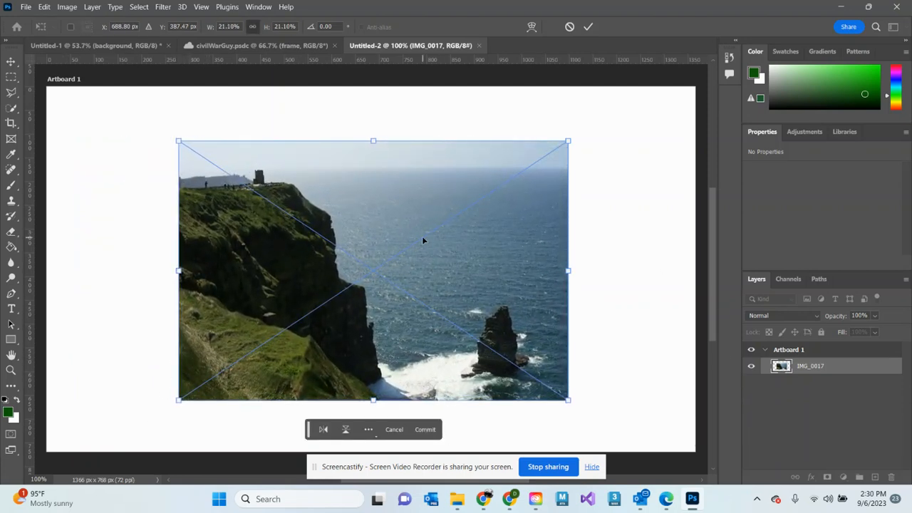
drag(423, 241, 358, 237)
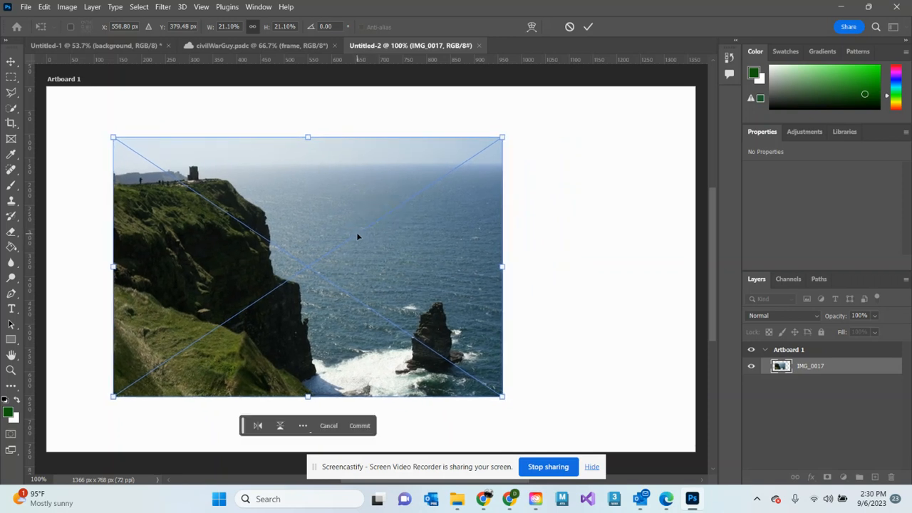
key(Return)
key(e)
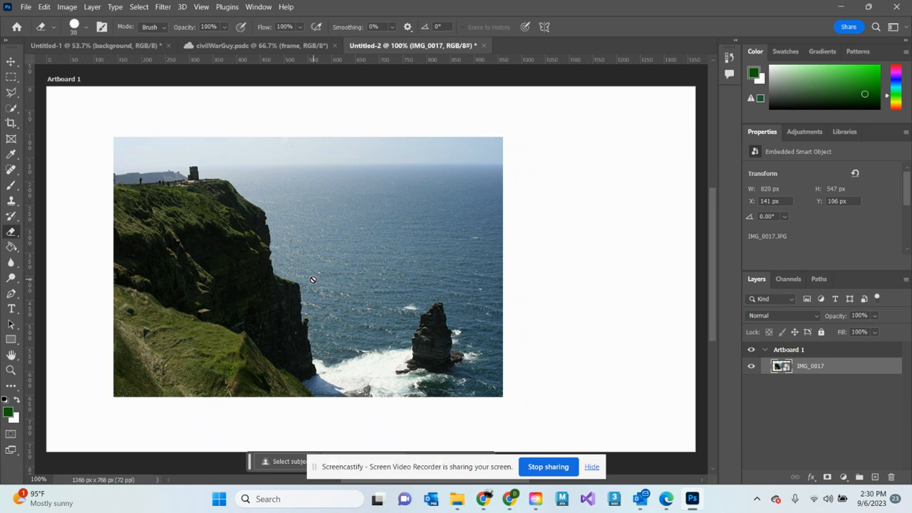
- Reposition the photo on the artboard with the Move tool to about X 251 px, Y 103 px
click(12, 62)
drag(204, 262, 313, 274)
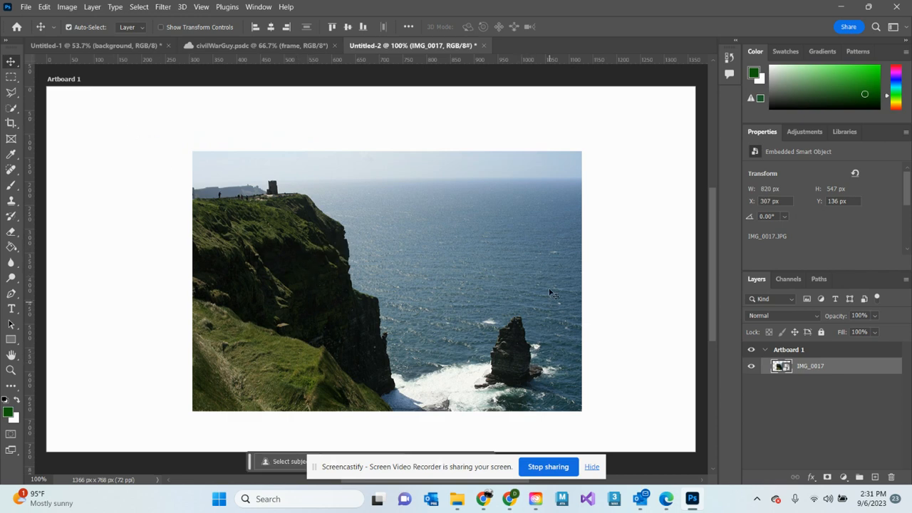
drag(417, 293, 483, 293)
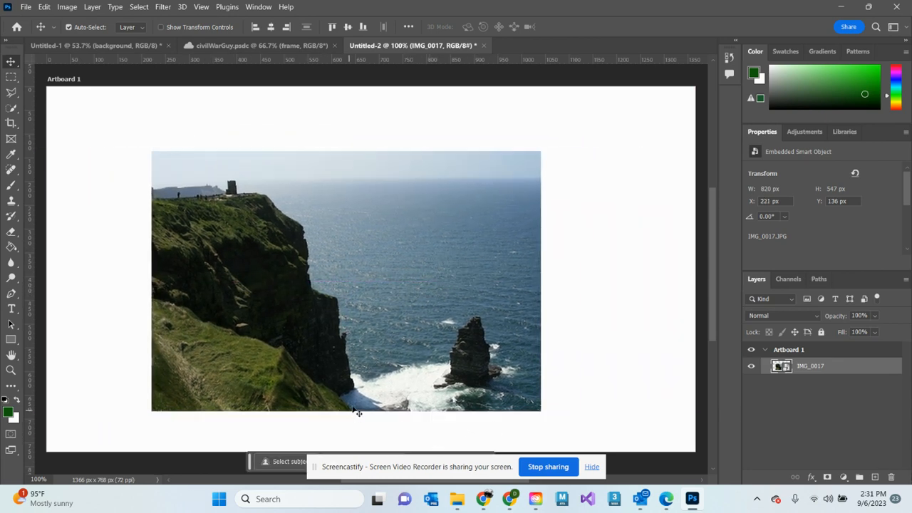
drag(373, 302, 448, 245)
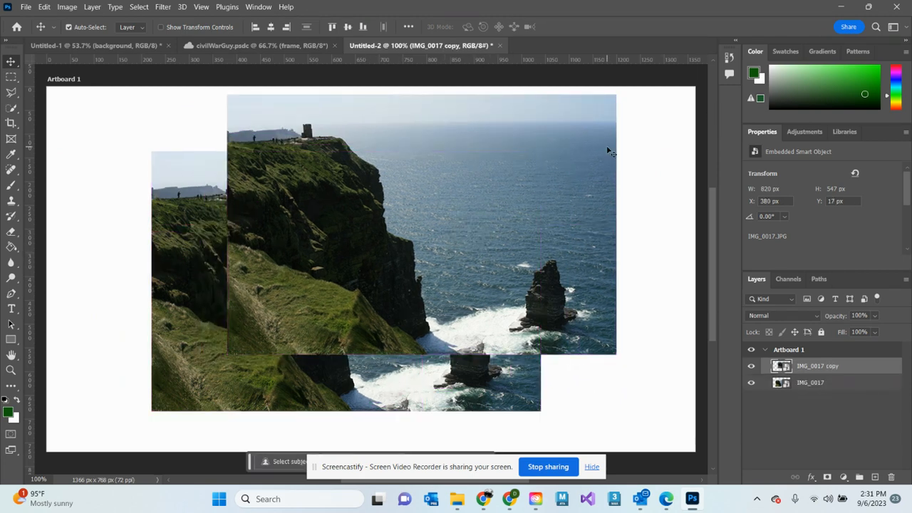
key(ctrl+z)
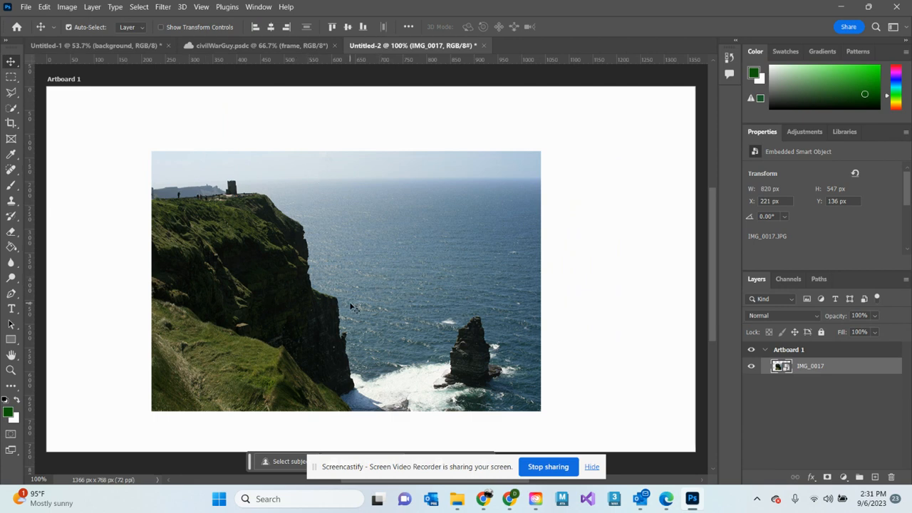
drag(355, 301, 369, 293)
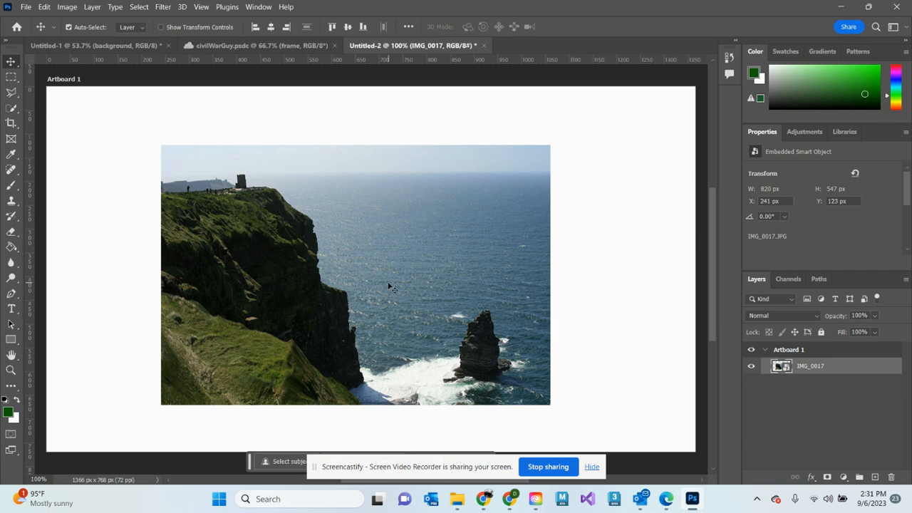
drag(388, 287, 396, 273)
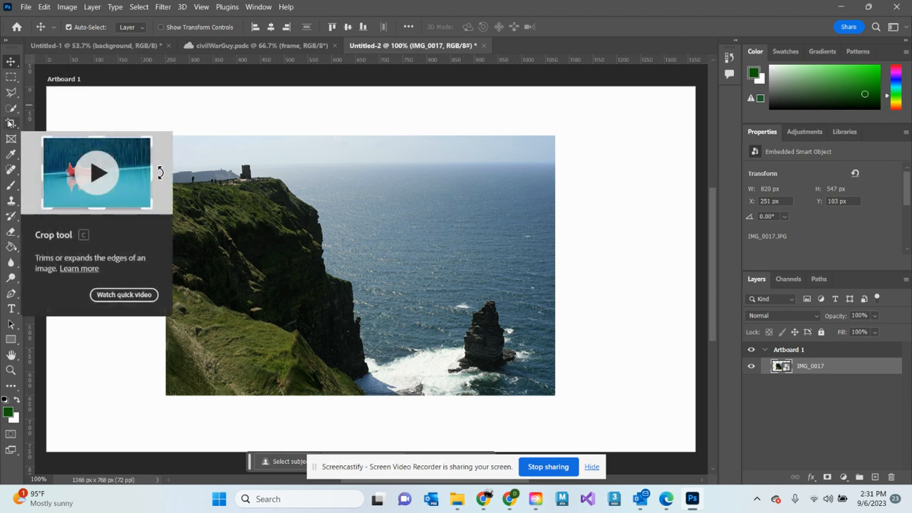
- Crop the artboard on all four sides to the photo's edges, 820 × 547 px, and deselect the artboard
click(10, 123)
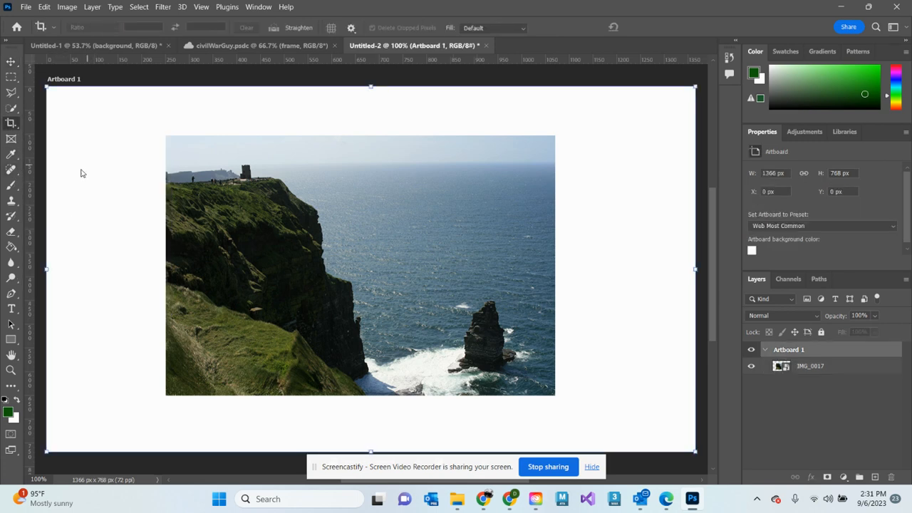
drag(46, 270, 165, 269)
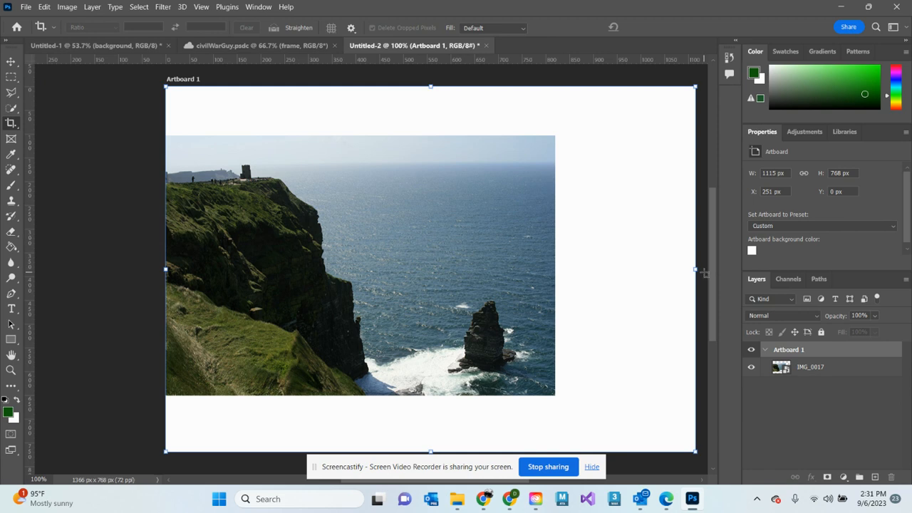
drag(701, 270, 555, 268)
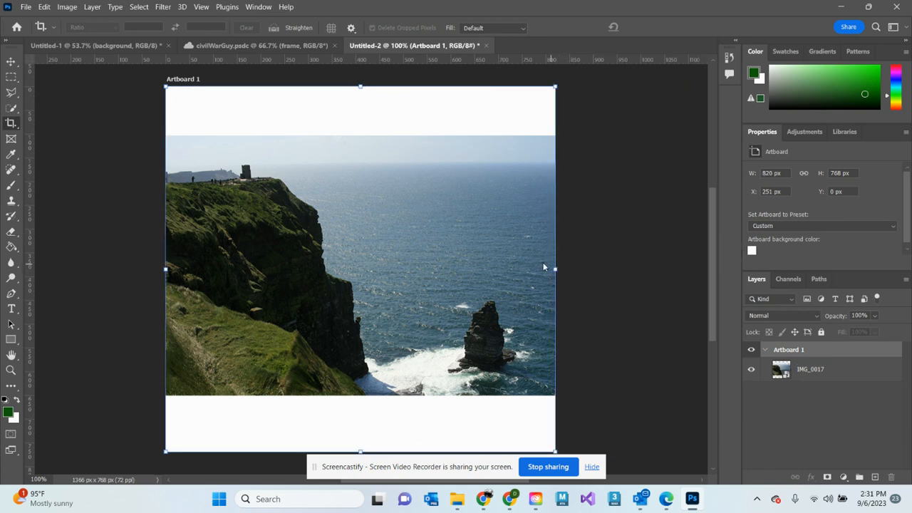
drag(360, 85, 360, 135)
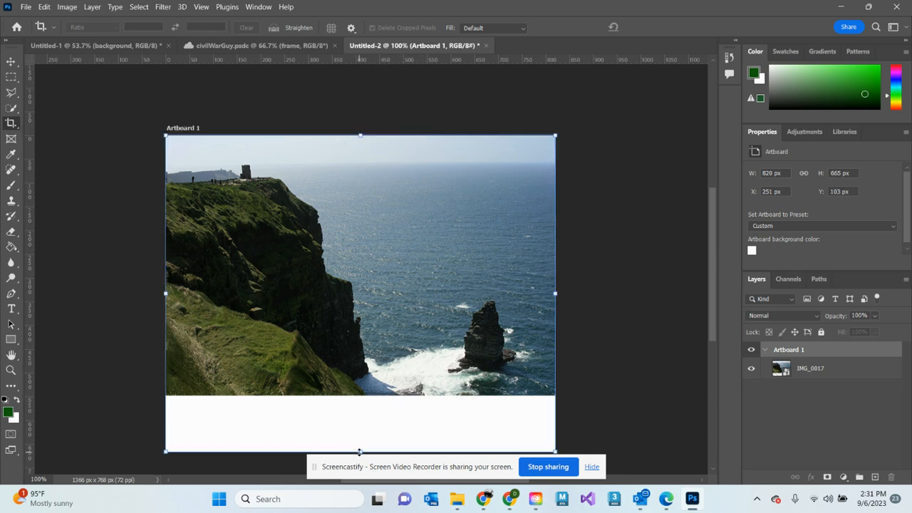
drag(360, 451, 365, 395)
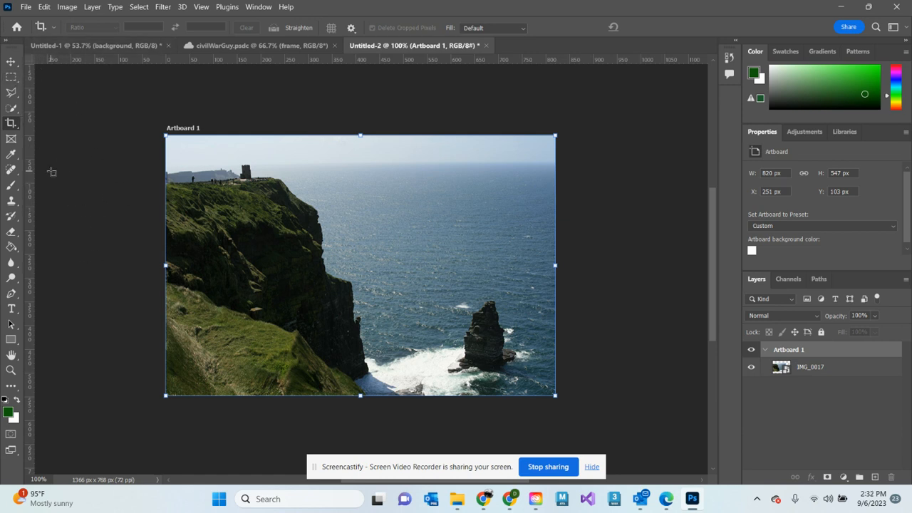
click(12, 64)
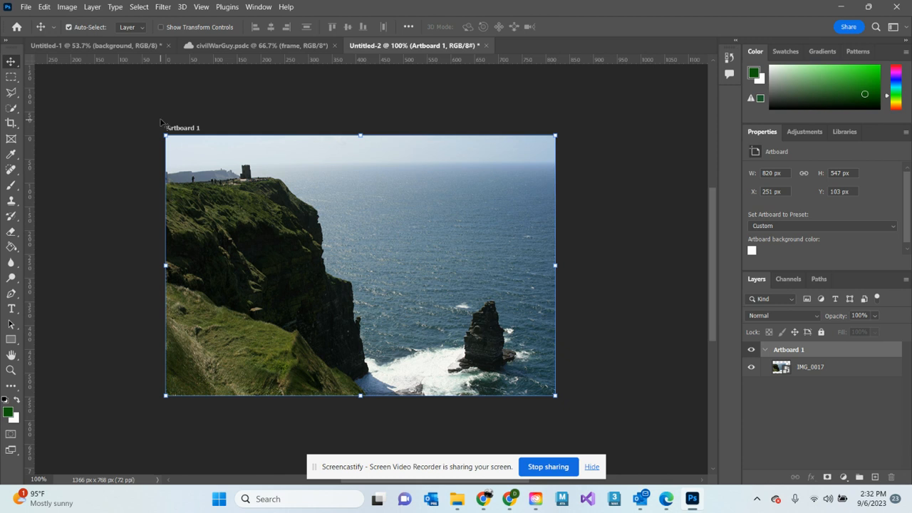
click(73, 102)
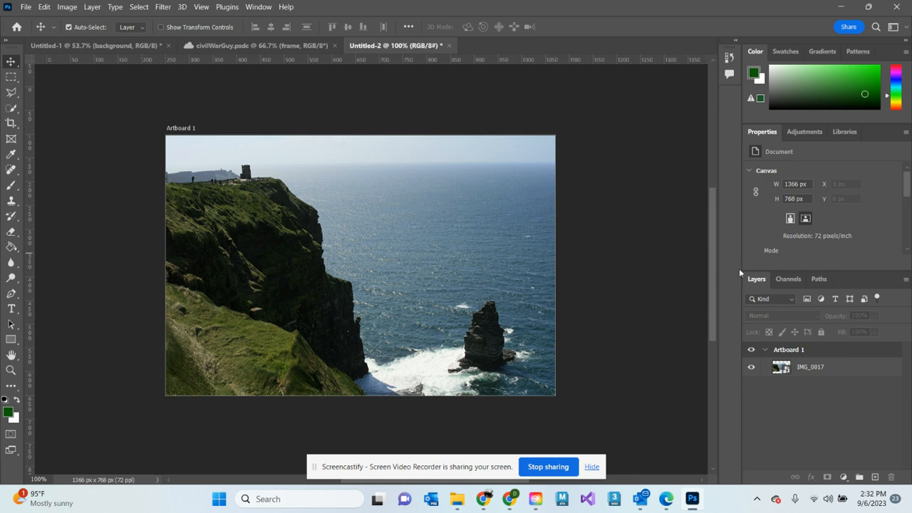
- Rename the photo's layer to "image"
double_click(810, 367)
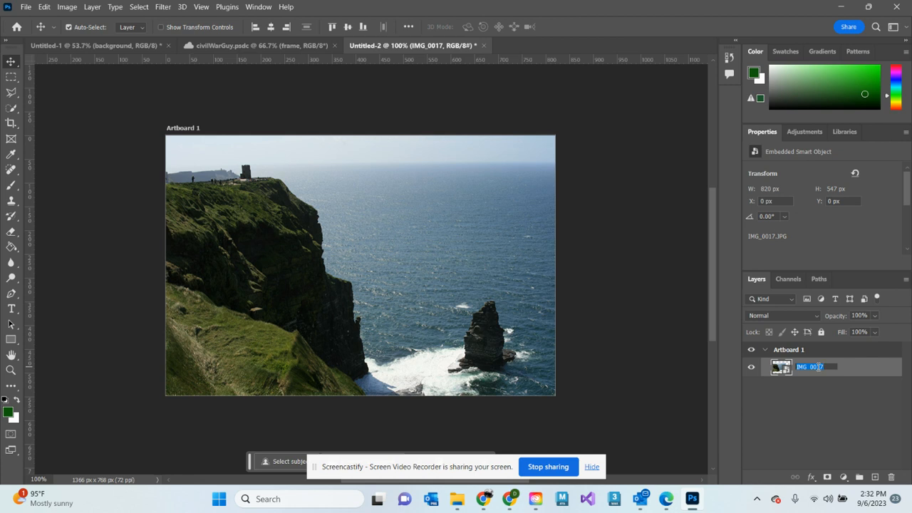
text(mage)
key(Return)
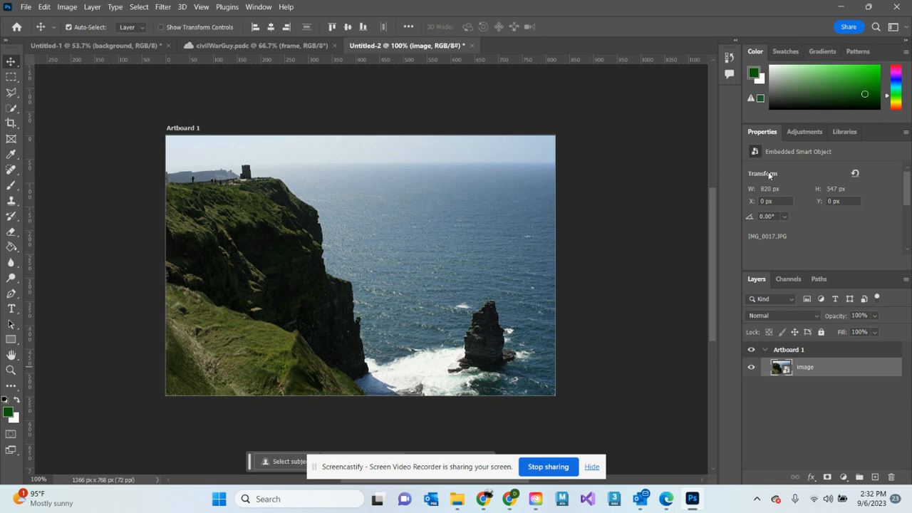
- Detach the Adjustments list from the sidebar, float it over the canvas and enlarge it to show more single adjustments
click(807, 131)
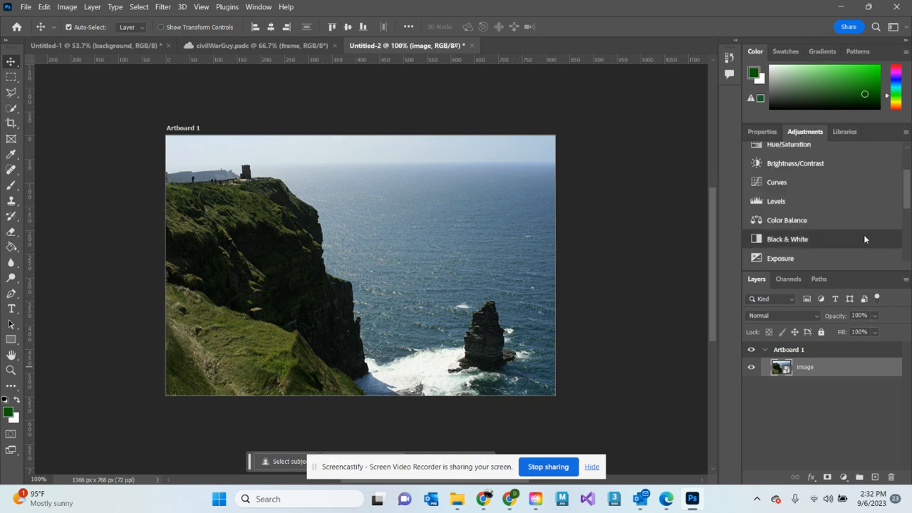
drag(819, 269, 813, 376)
drag(817, 136, 559, 89)
drag(592, 169, 594, 355)
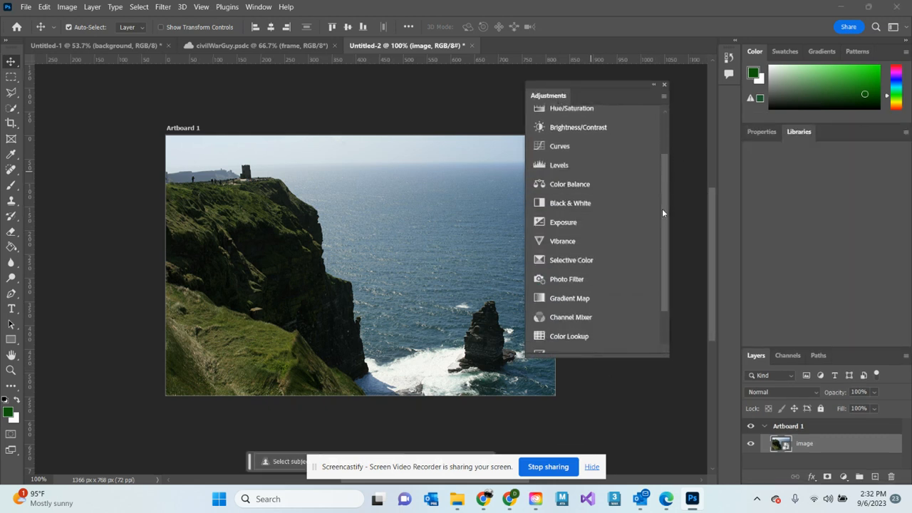
click(633, 170)
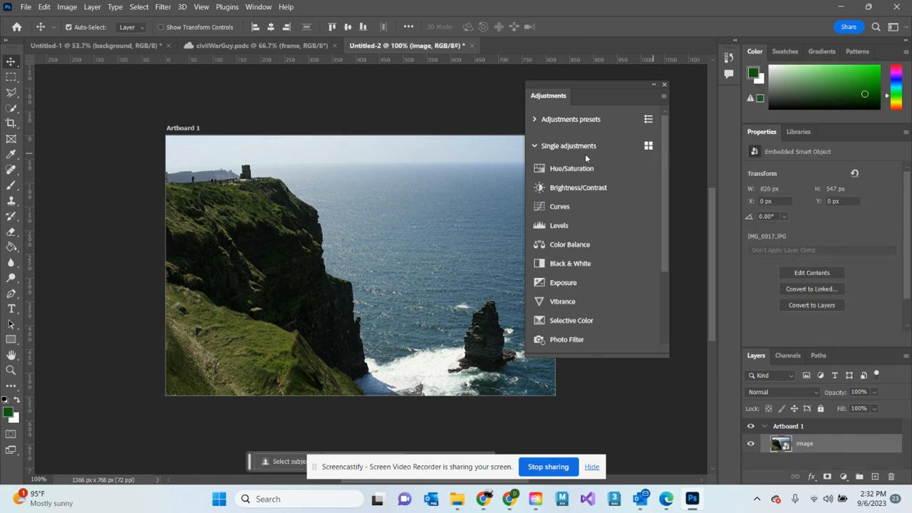
- Browse the single adjustments and add a Black & White adjustment layer above the image layer
scroll(650, 238, down, 3)
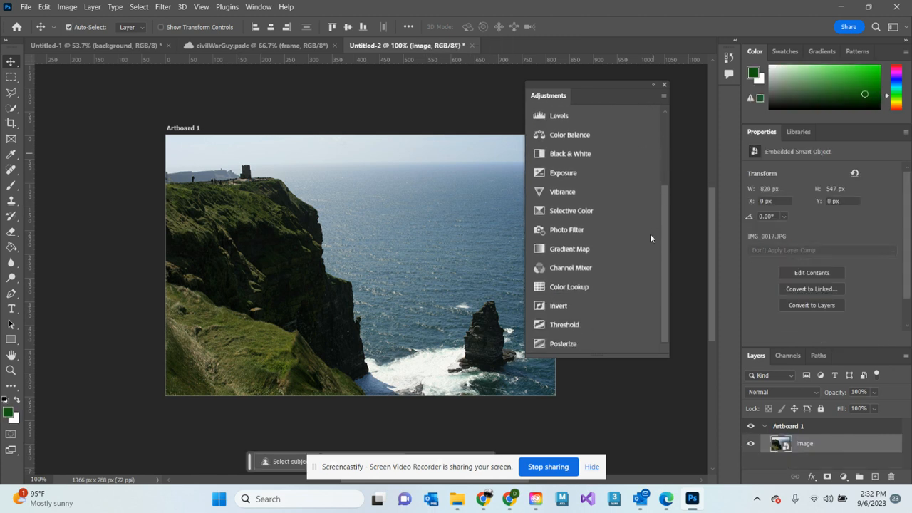
scroll(648, 224, up, 3)
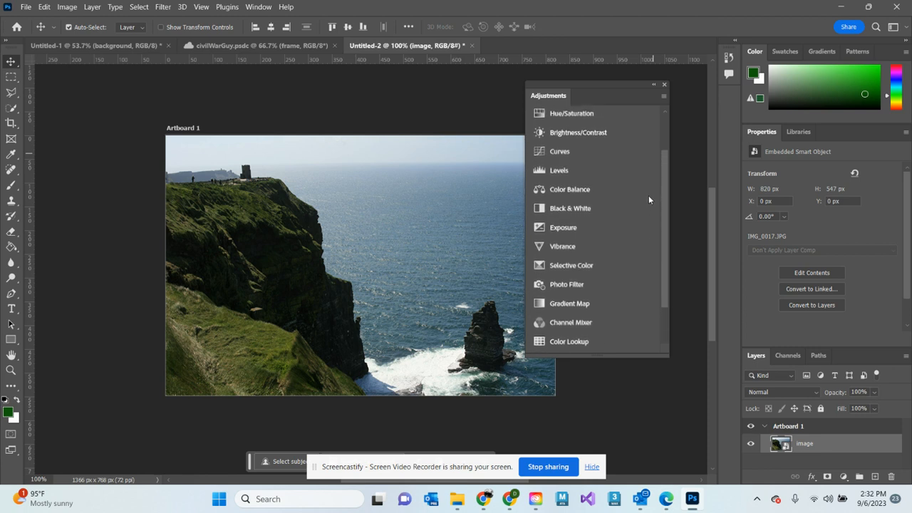
scroll(648, 195, up, 1)
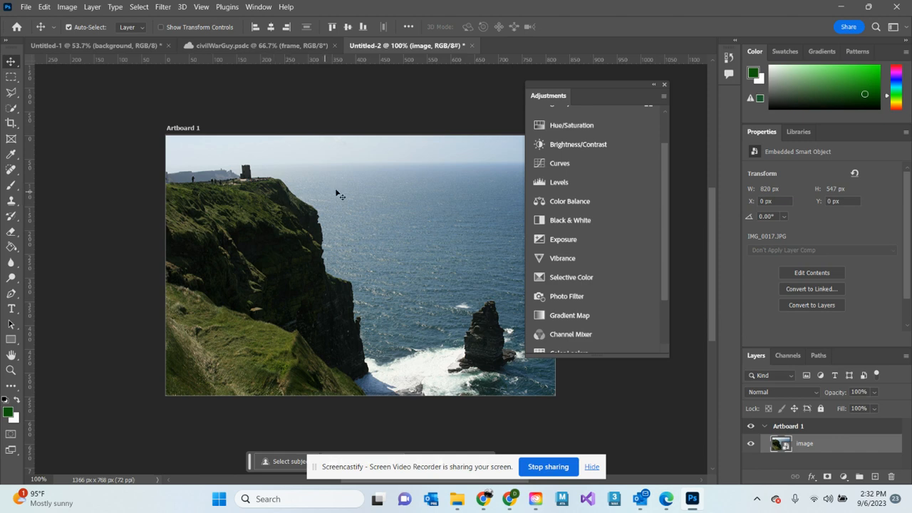
click(544, 220)
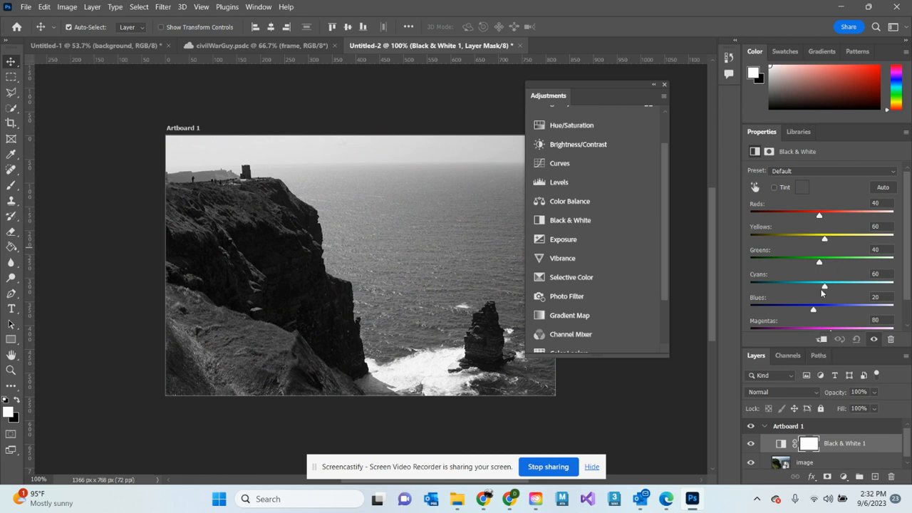
- Set the Black & White adjustment to Reds 70, Yellows 194, Greens 138, Cyans 70 and Blues 78
drag(825, 288, 852, 278)
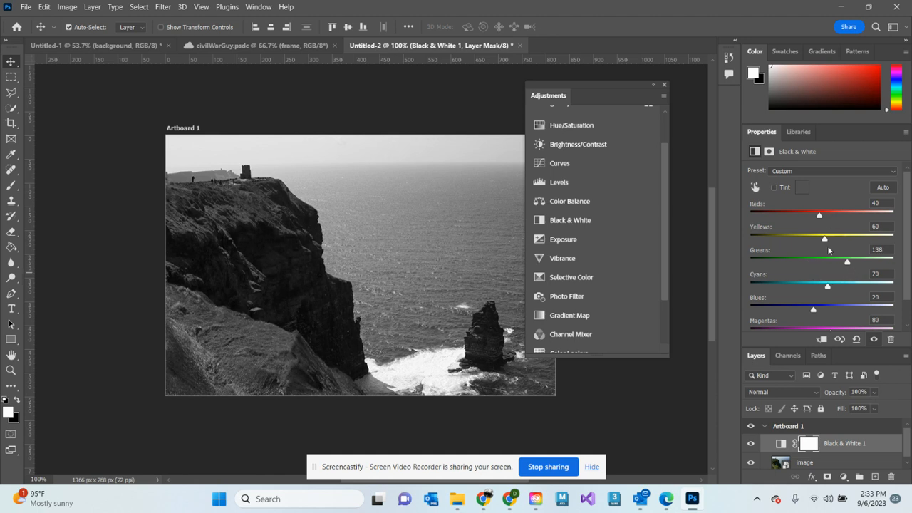
drag(825, 242, 864, 243)
mouse_move(819, 220)
mouse_down()
mouse_move(860, 220)
mouse_move(798, 217)
mouse_move(827, 222)
mouse_up()
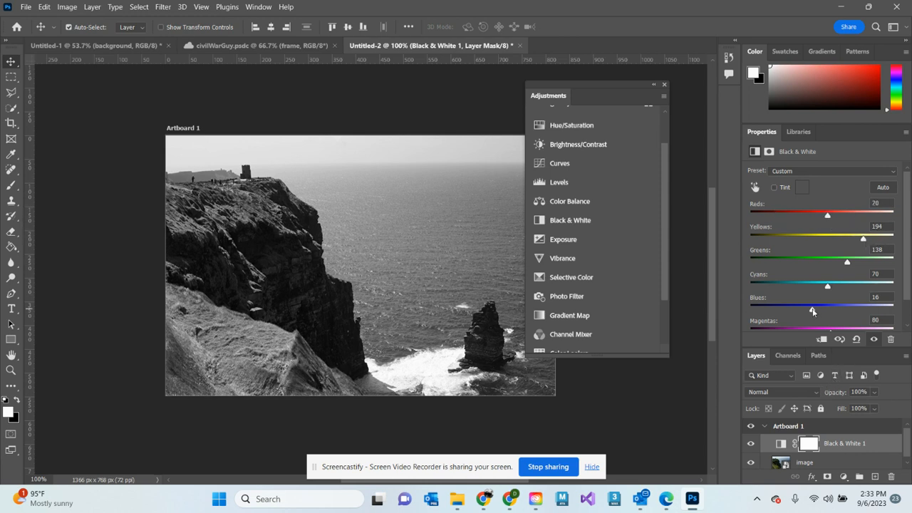
drag(812, 311, 830, 310)
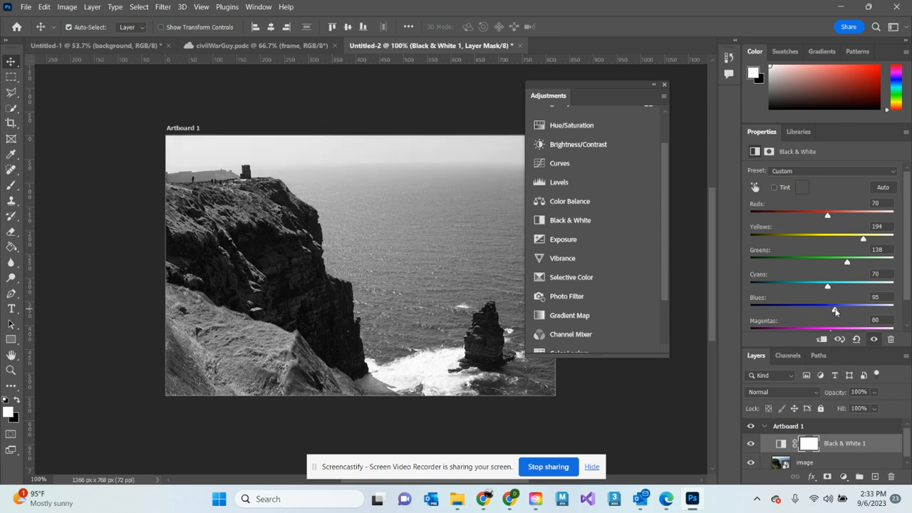
- Hide the Black & White layer and add a Color Balance adjustment with midtones at Cyan–Red -74 and Yellow–Blue +27
click(751, 444)
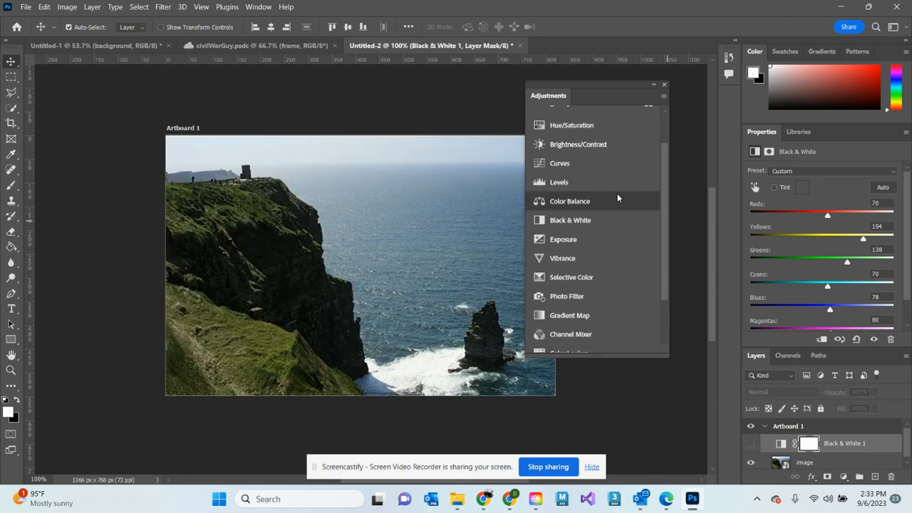
click(579, 202)
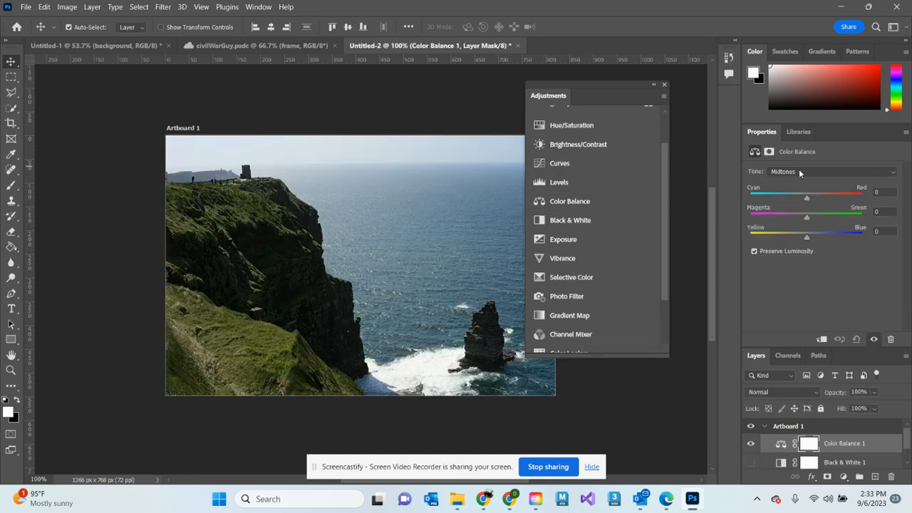
drag(805, 198, 765, 189)
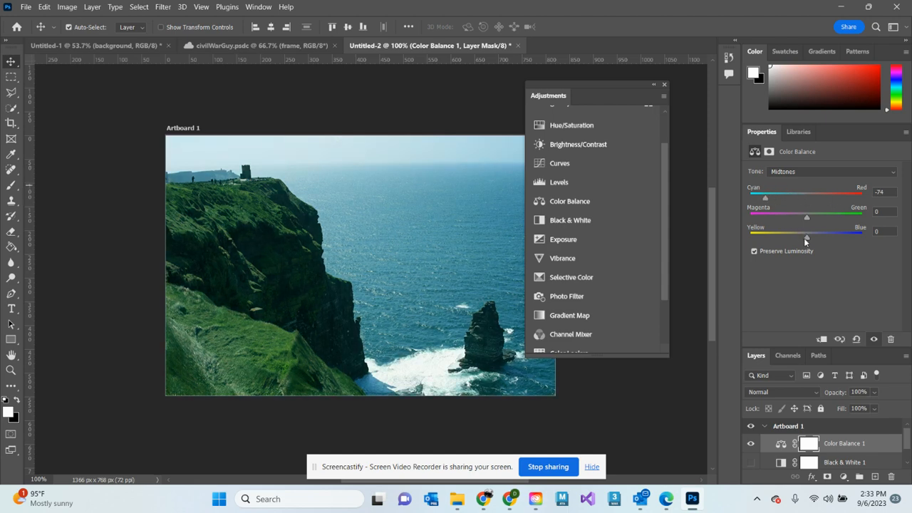
drag(802, 237, 822, 238)
- Enlarge the Layers list and dock the floating Adjustments list back beside Properties and Libraries
drag(815, 347, 812, 258)
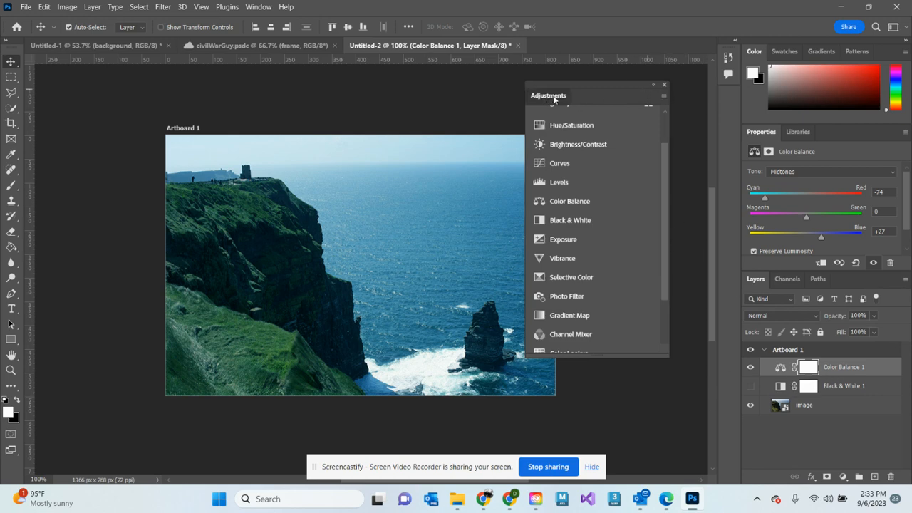
drag(548, 93, 786, 143)
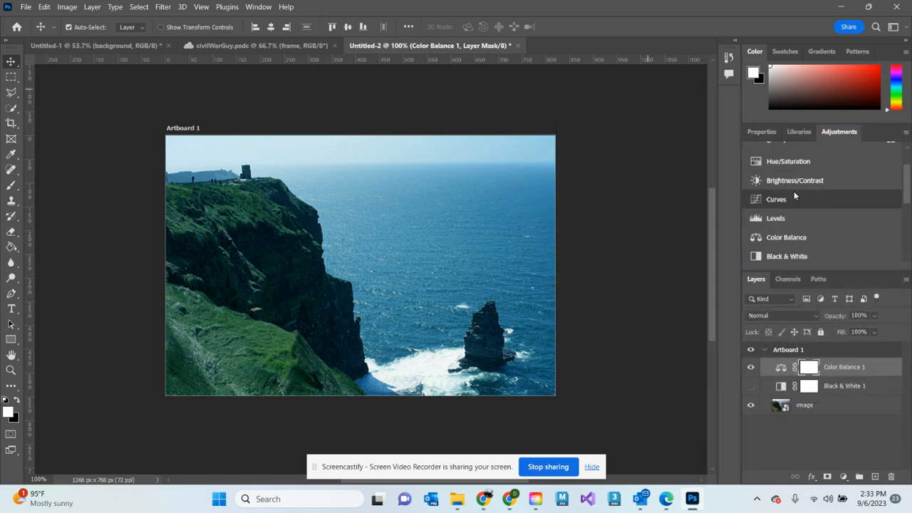
- Show the Black & White layer again and set its Cyans to 107
click(751, 385)
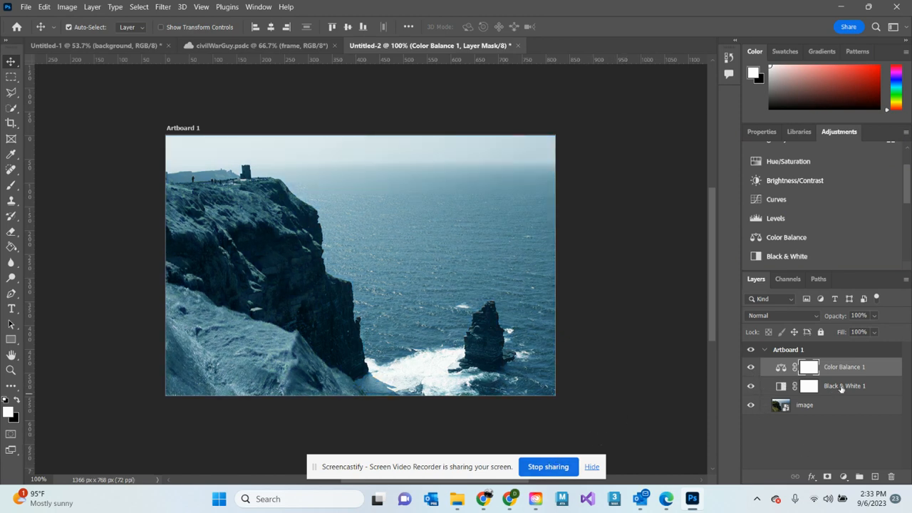
click(831, 385)
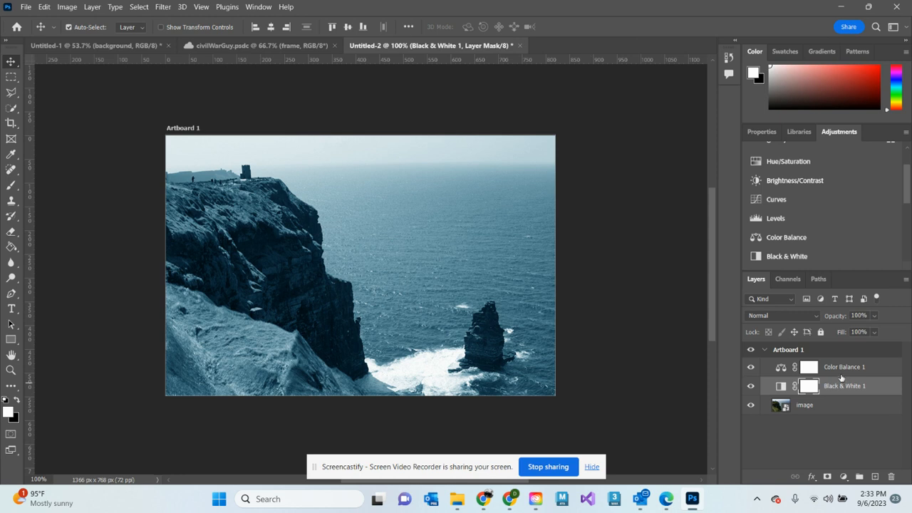
click(783, 387)
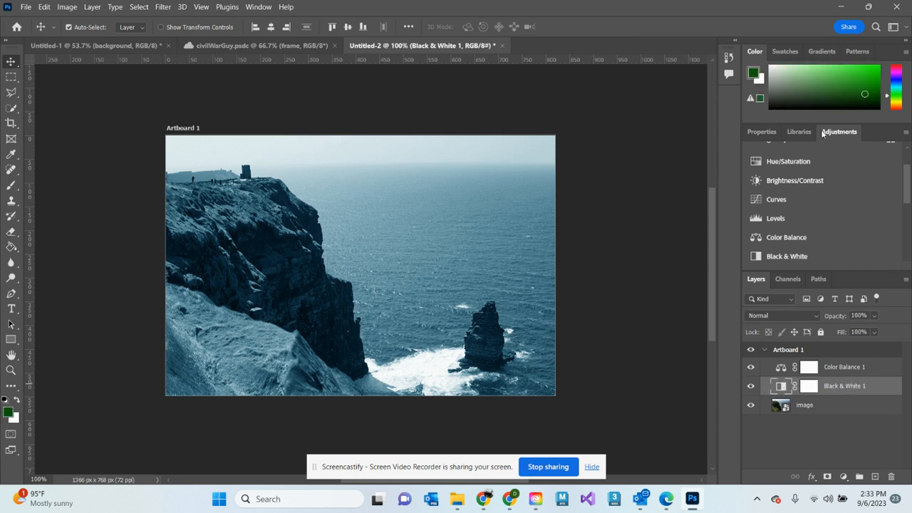
click(760, 134)
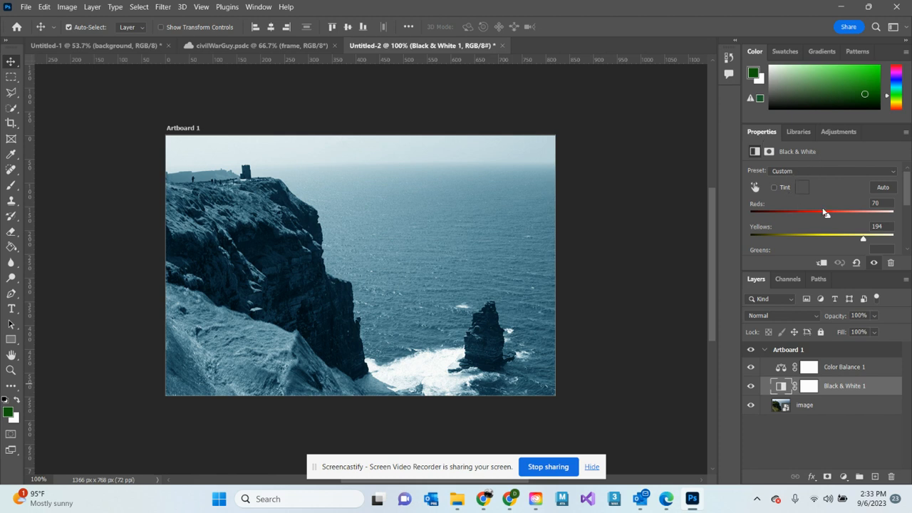
scroll(823, 213, down, 1)
drag(815, 272, 822, 347)
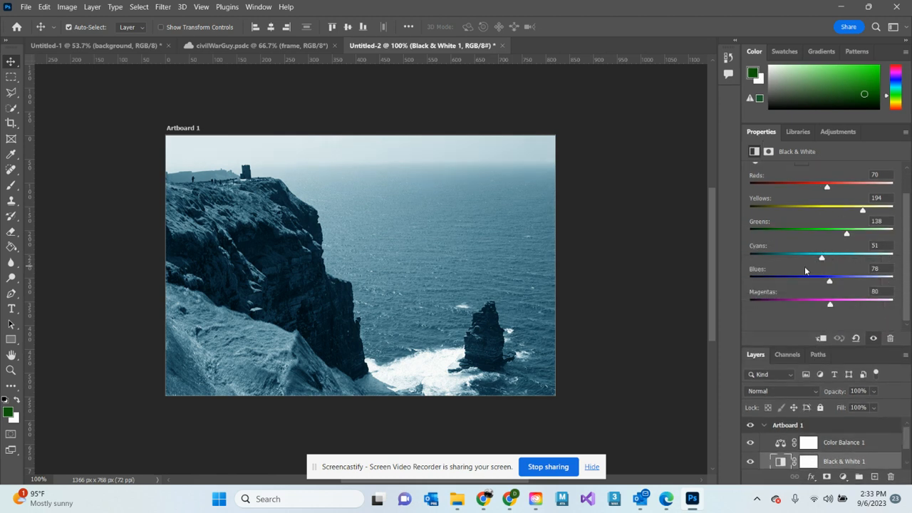
drag(805, 270, 839, 271)
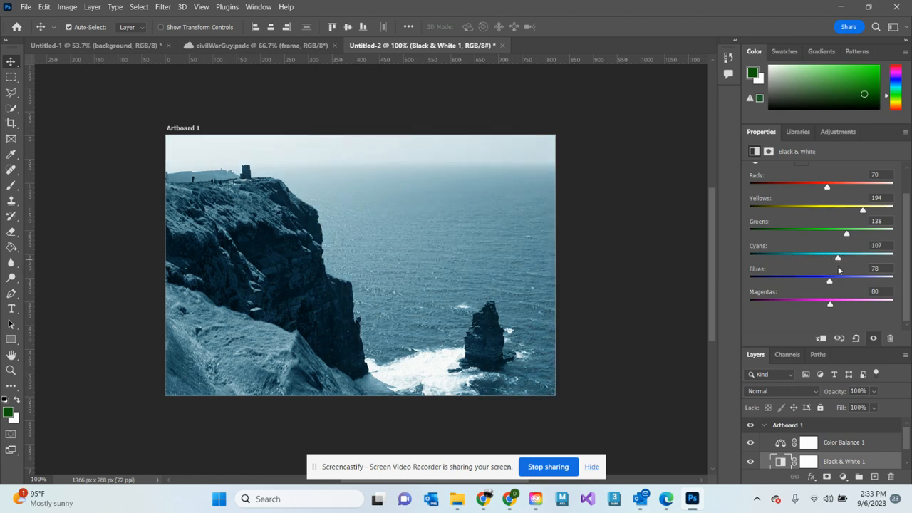
- Set the Color Balance layer's midtones to Magenta–Green +8 and Yellow–Blue -3
click(835, 444)
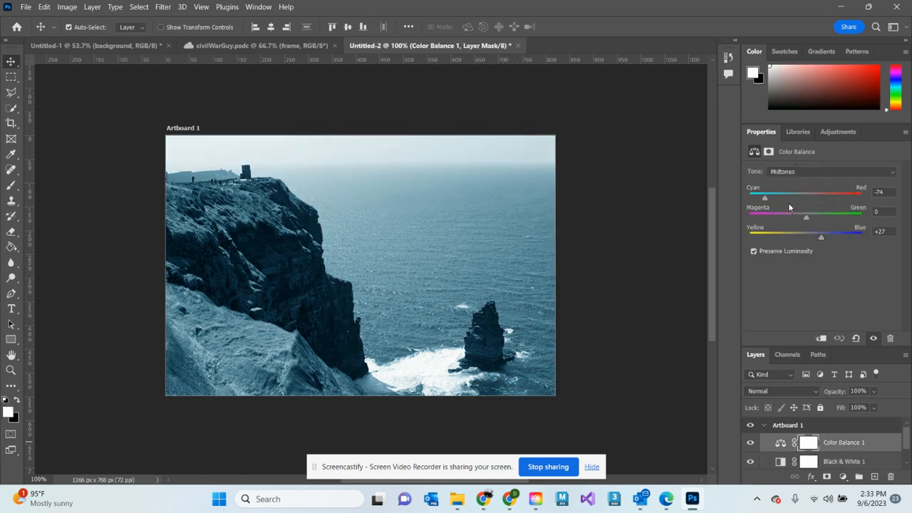
mouse_move(801, 218)
mouse_down()
mouse_move(789, 211)
mouse_move(823, 214)
mouse_move(810, 213)
mouse_move(809, 238)
mouse_move(804, 229)
mouse_up()
mouse_move(712, 225)
mouse_down()
mouse_move(713, 247)
mouse_move(715, 239)
mouse_up()
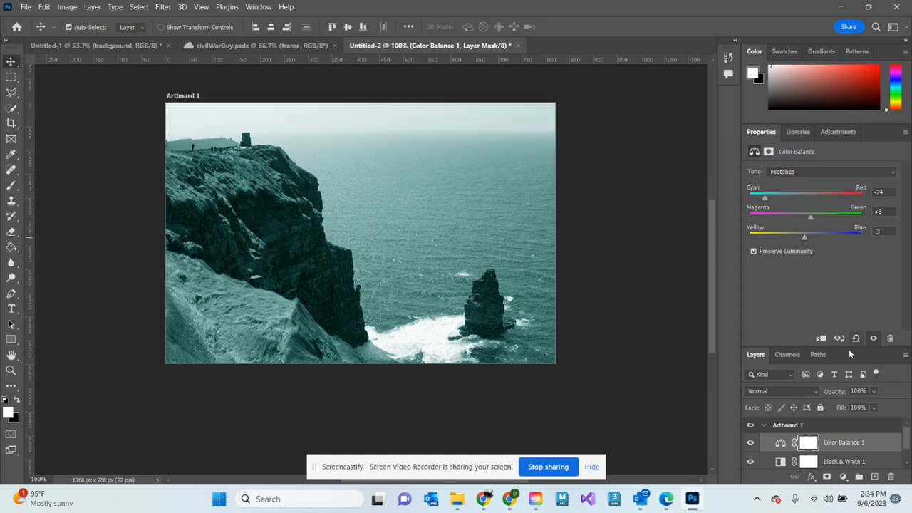
- Enlarge the Layers list to show all layers and clip the Black & White adjustment to the image layer
drag(800, 347, 800, 291)
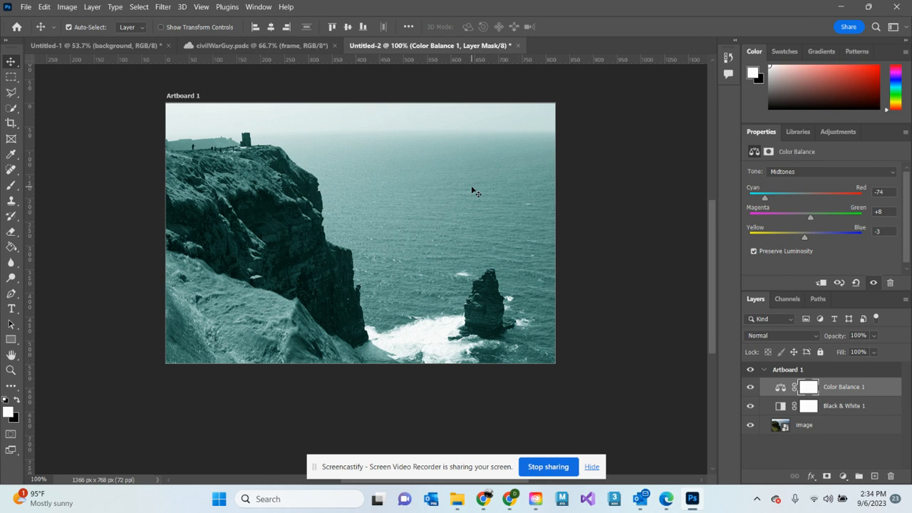
click(26, 7)
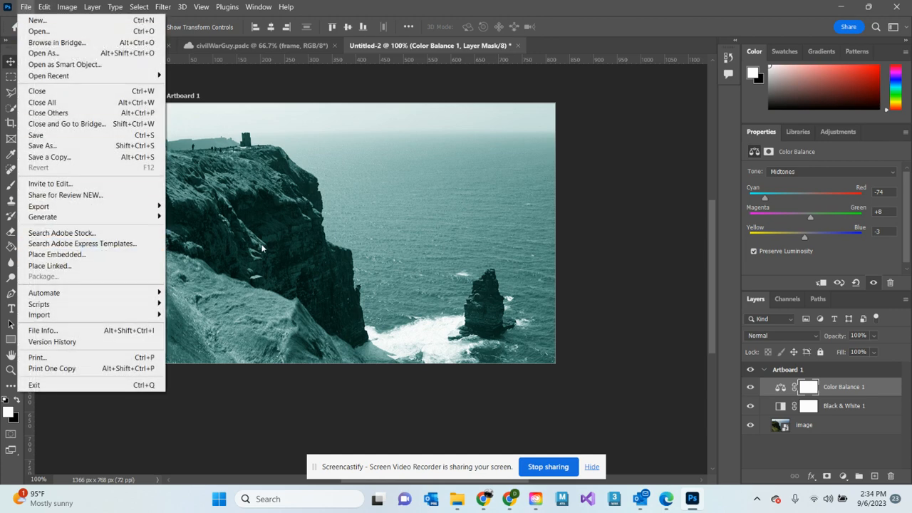
click(835, 450)
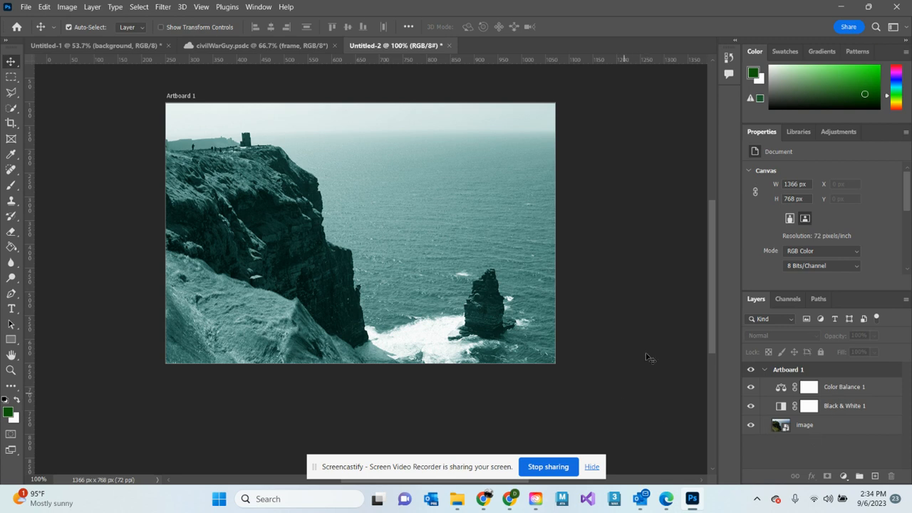
alt+click(832, 412)
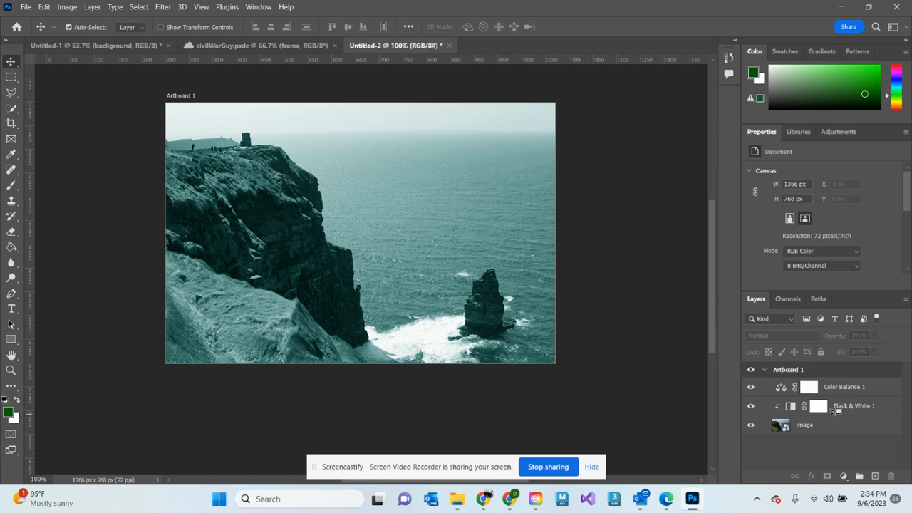